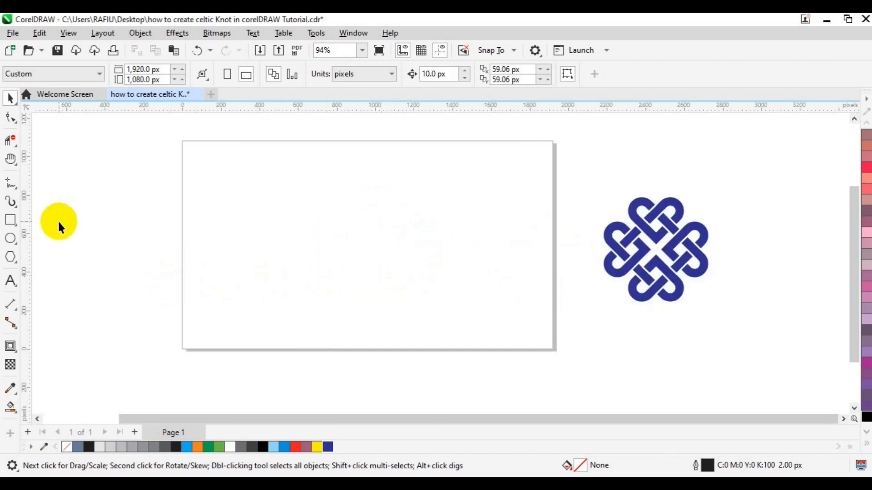
Step: Draw a tall rectangle about 169 by 603 px on the page with the Rectangle tool
left_click(10, 220)
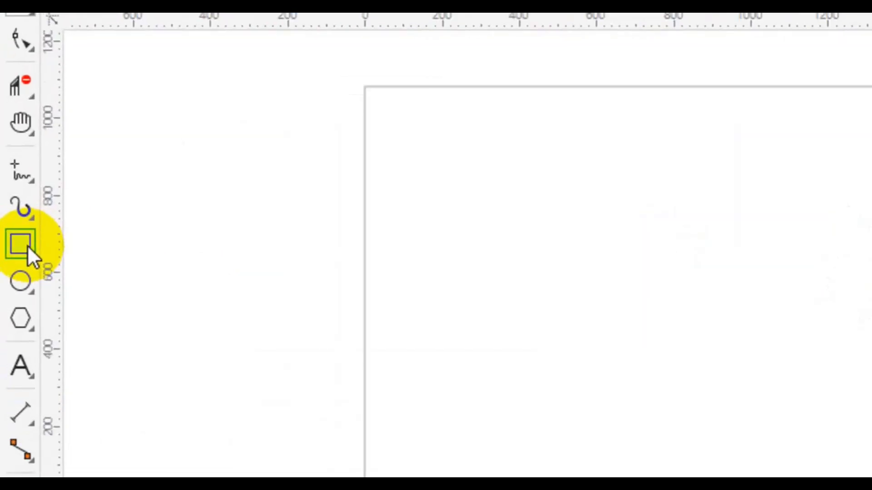
left_click(28, 246)
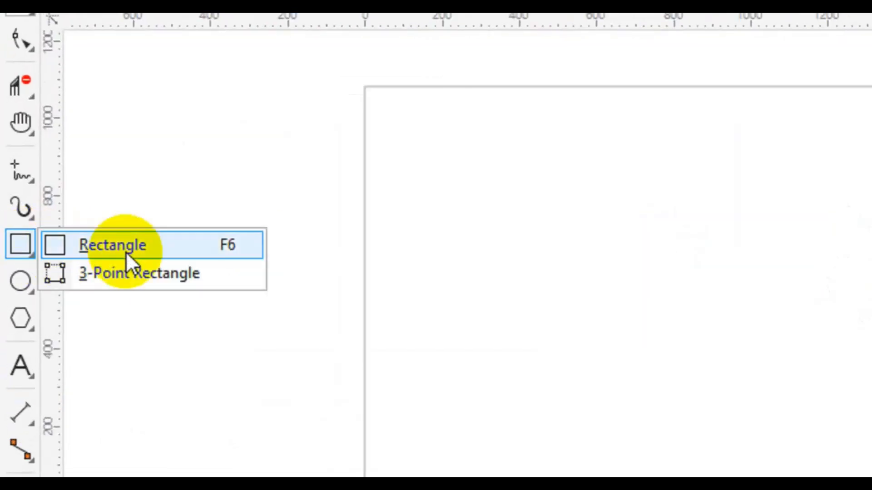
left_click(127, 252)
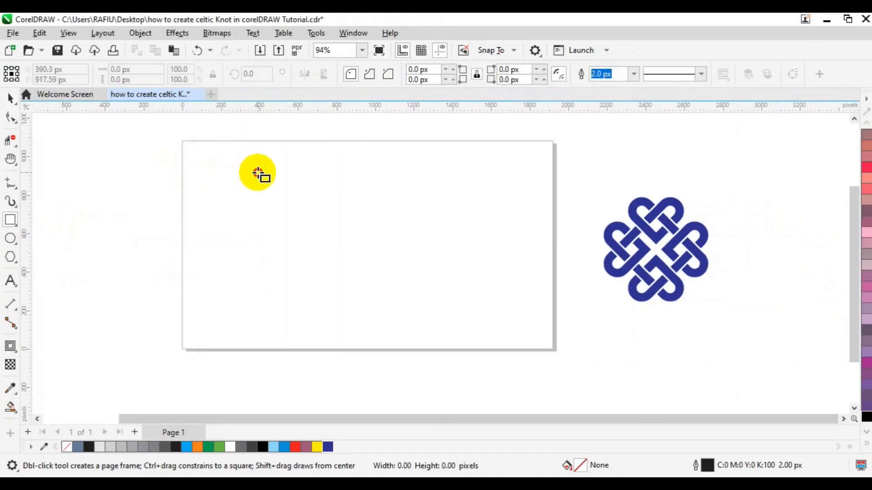
mouse_move(257, 173)
left_mouse_down()
mouse_move(308, 288)
mouse_move(290, 290)
left_mouse_up()
key("space")
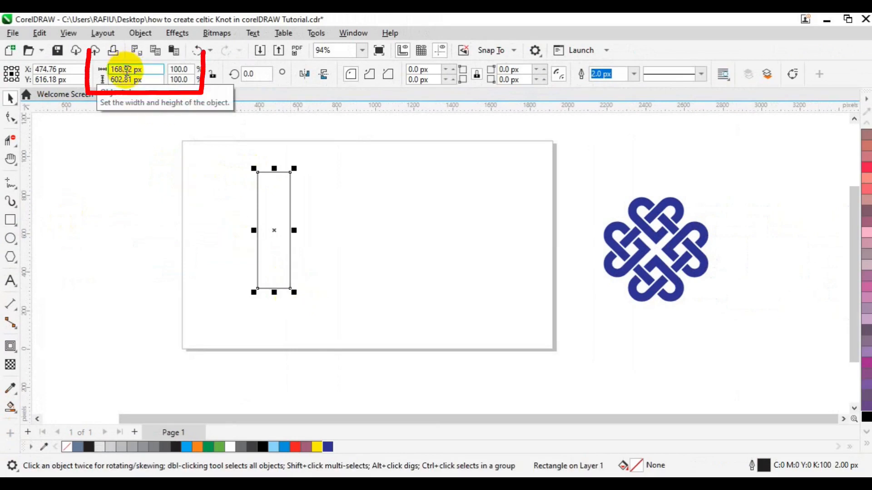
Step: Set the rectangle's size to 72 px wide and 675.68 px tall
left_click(126, 71)
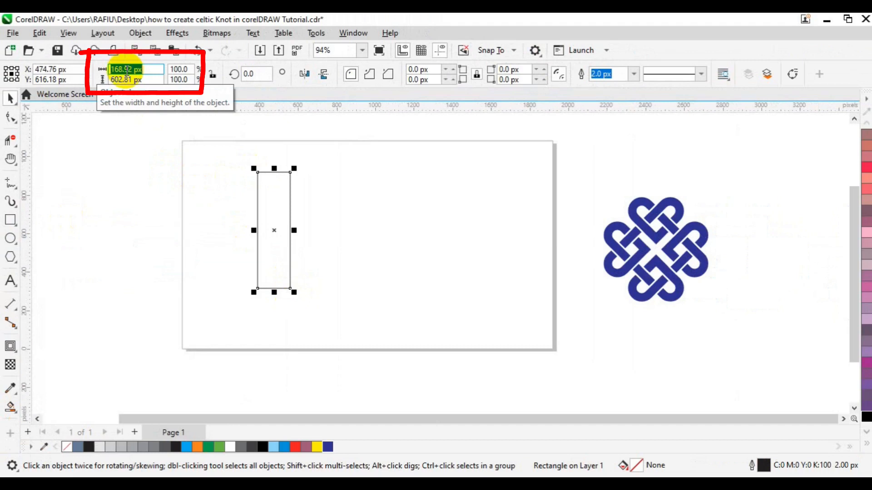
type("72")
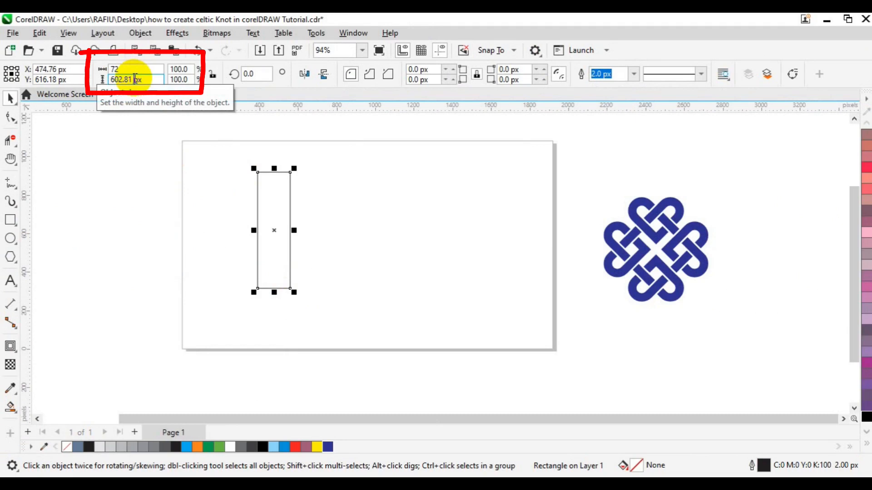
double_click(134, 79)
type("675.68")
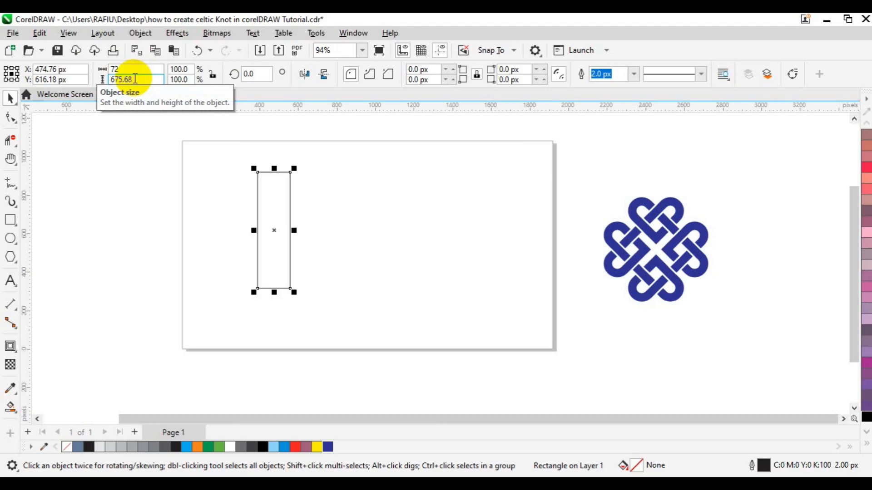
key("Return")
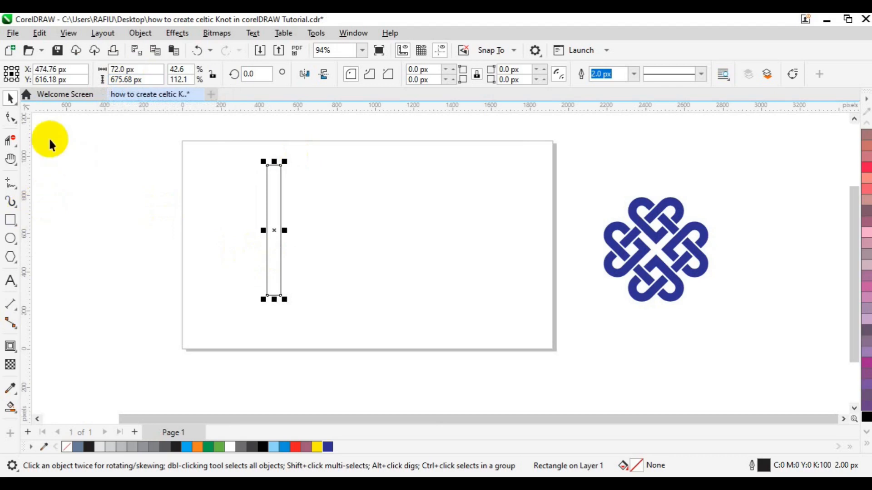
Step: Round the rectangle's corners to 36 px with the Shape tool and center it on the page
left_click(12, 120)
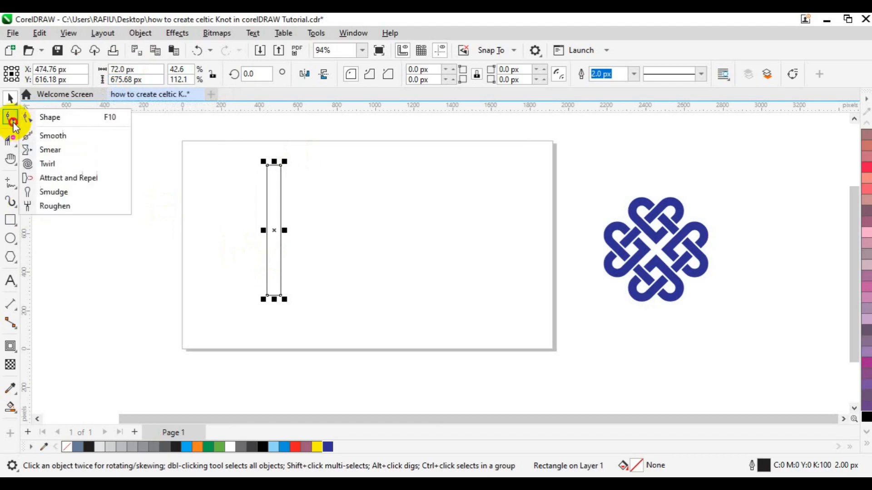
left_click(49, 121)
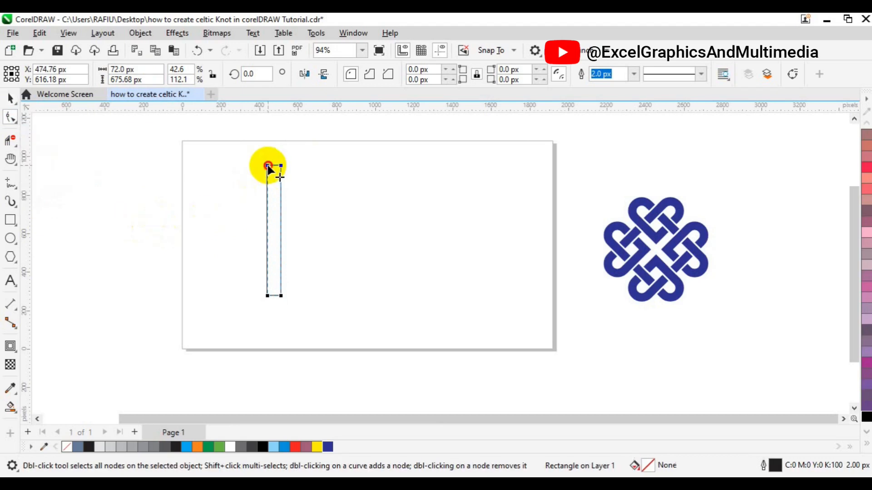
left_click_drag(268, 168, 274, 225)
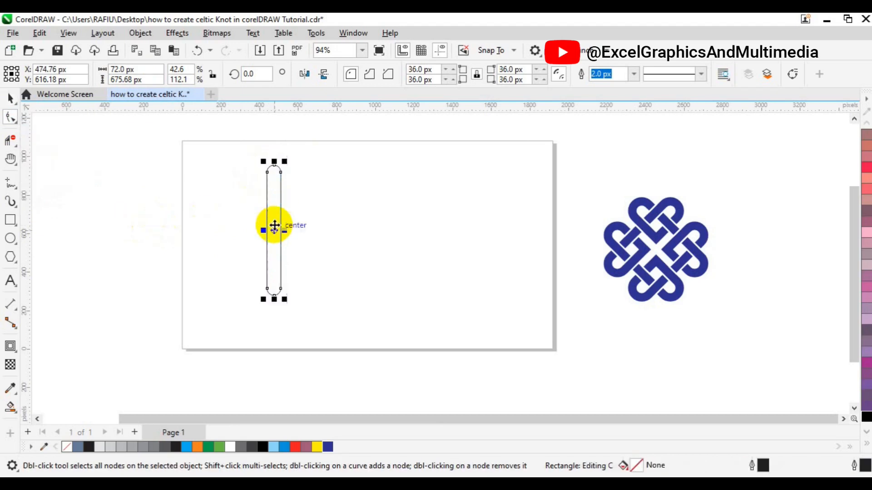
key("space")
key("p")
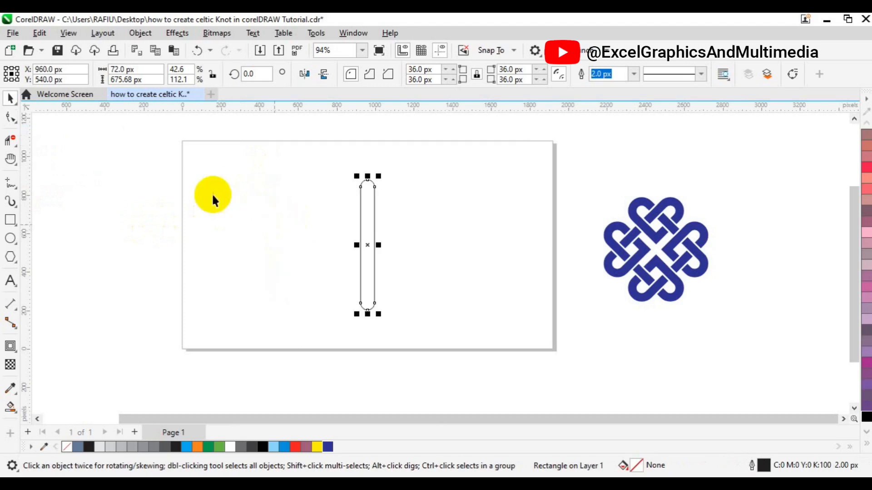
Step: Apply a one-step outside contour with an 80 px offset to the rounded rectangle
left_click(15, 352)
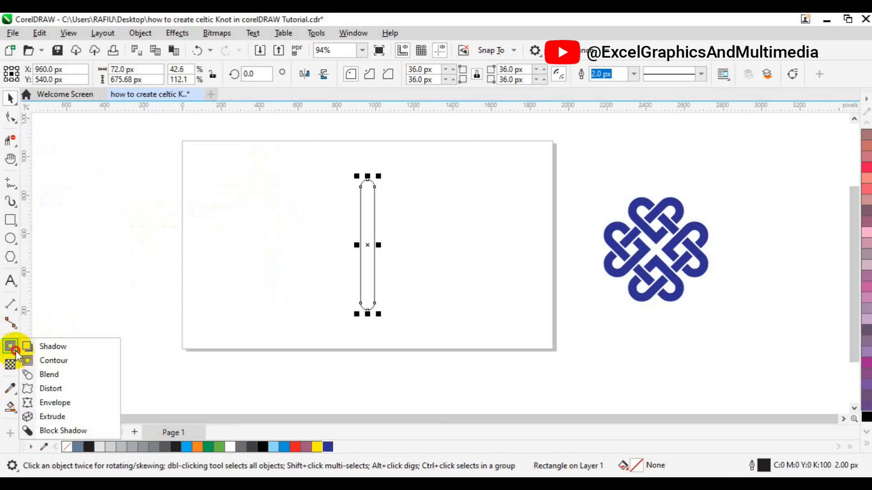
left_click(59, 362)
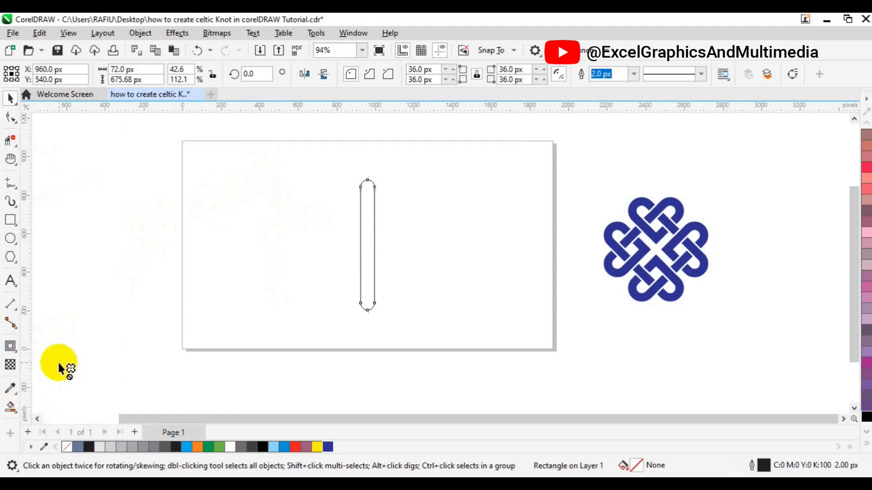
left_click_drag(434, 72, 417, 76)
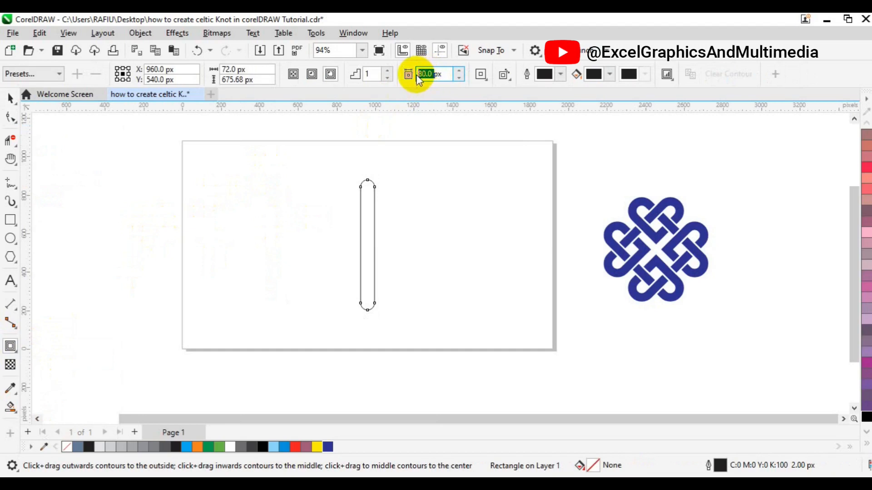
left_click(331, 79)
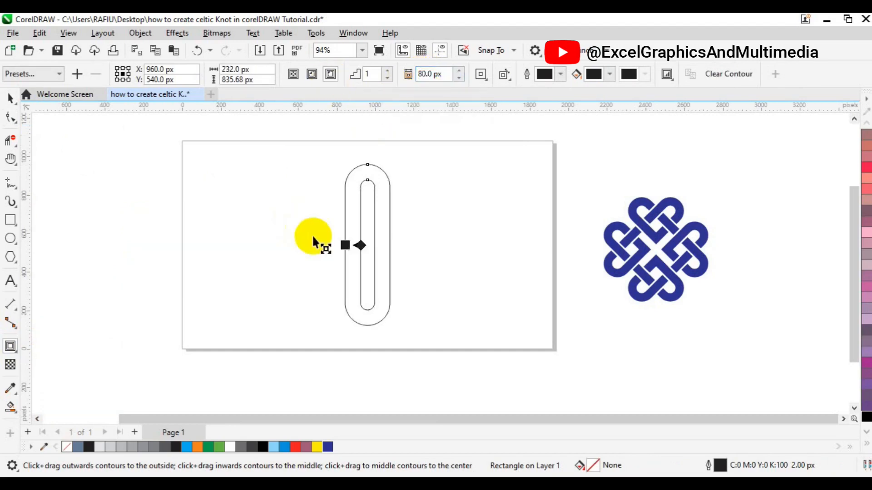
Step: Break the contour apart and group the inner and outer outlines together
left_click(11, 99)
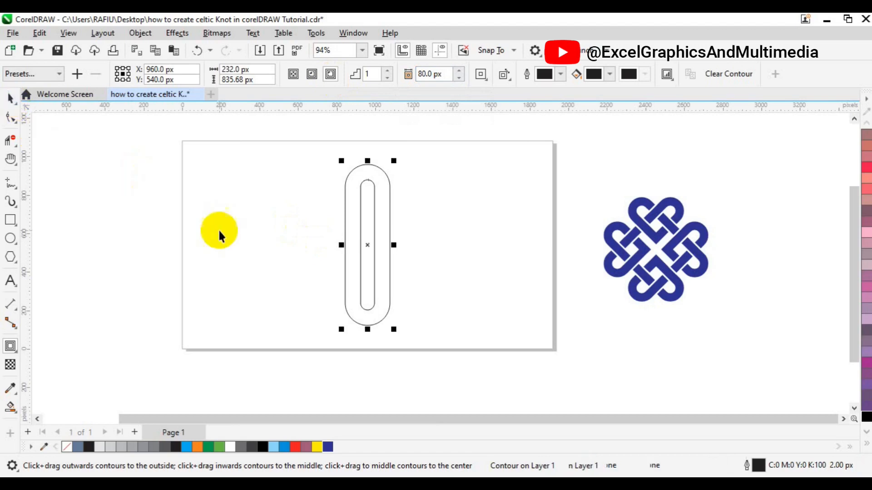
left_click(145, 36)
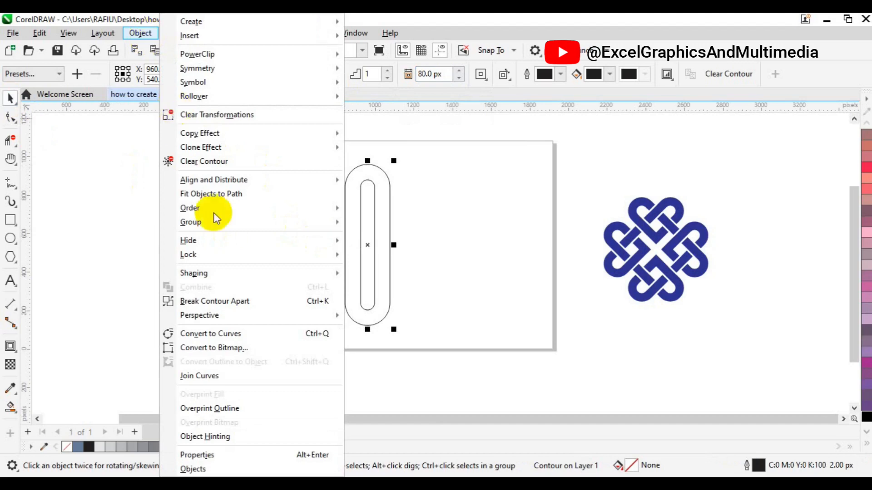
left_click(223, 302)
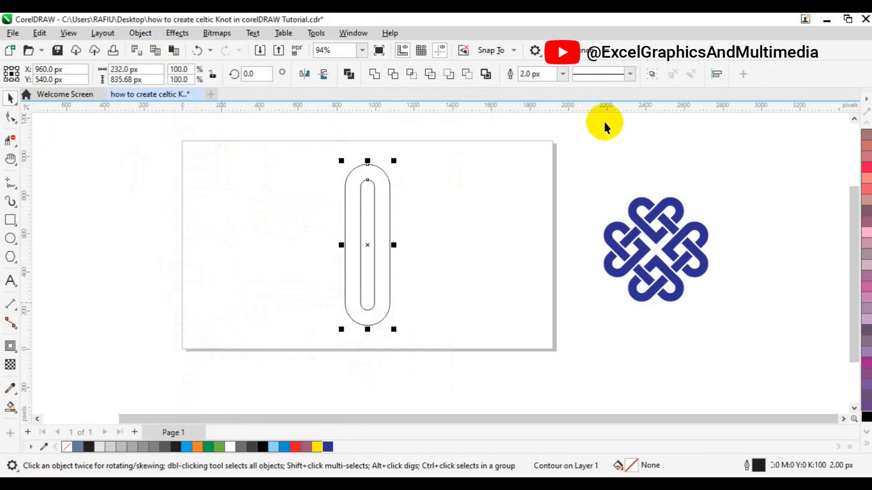
left_click(651, 76)
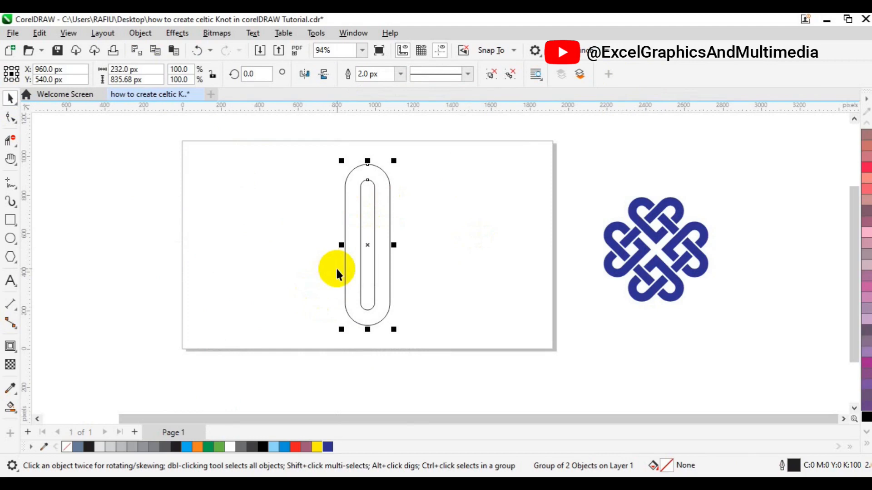
Step: Duplicate the outline group and move the copy to the right beside the original
key("ctrl+d")
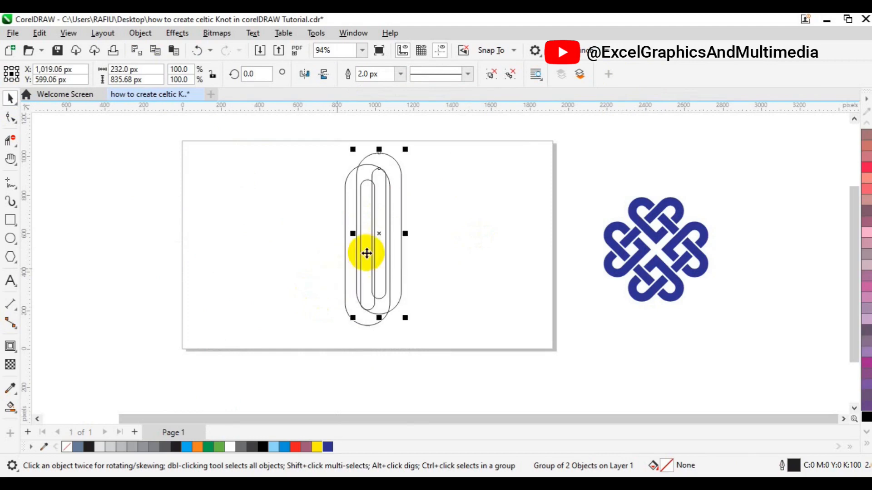
left_click_drag(381, 237, 425, 246)
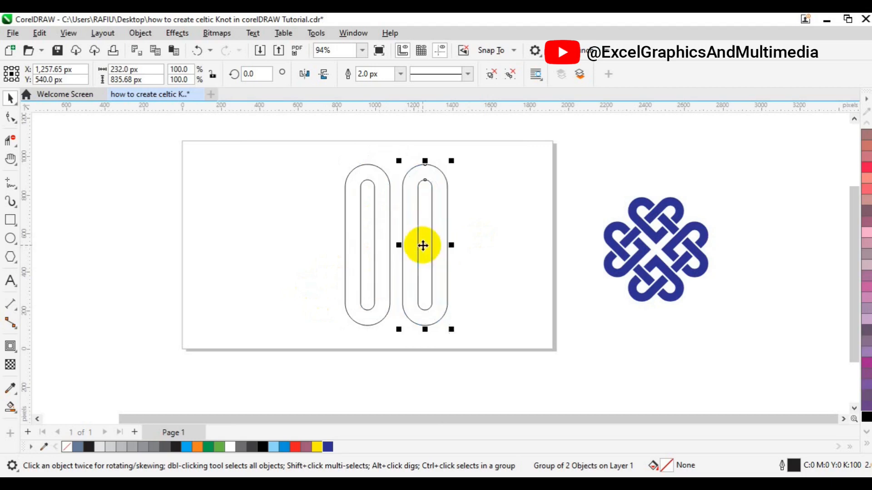
Step: Select both outline groups, group them together and center the group on the page
left_click(367, 276, "shift")
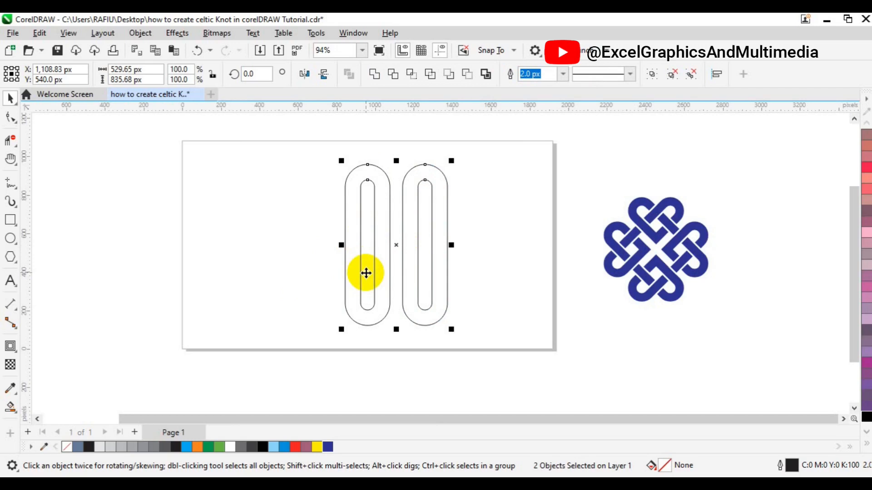
left_click(649, 78)
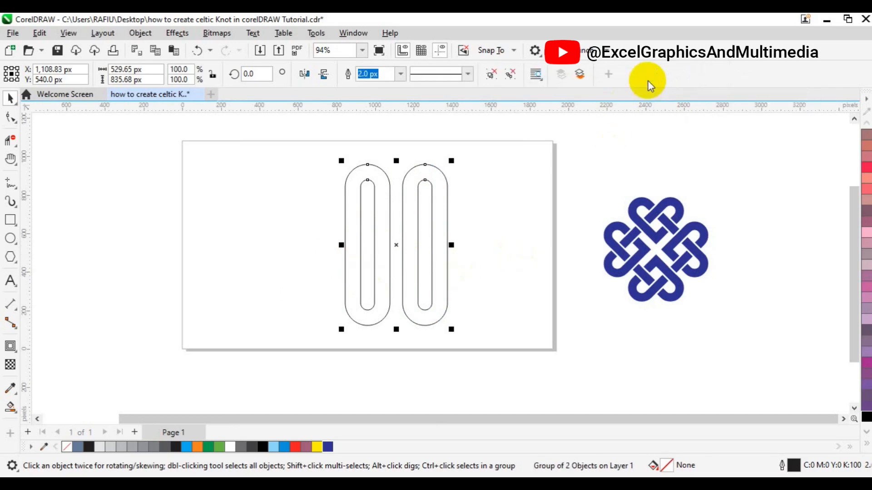
key("p")
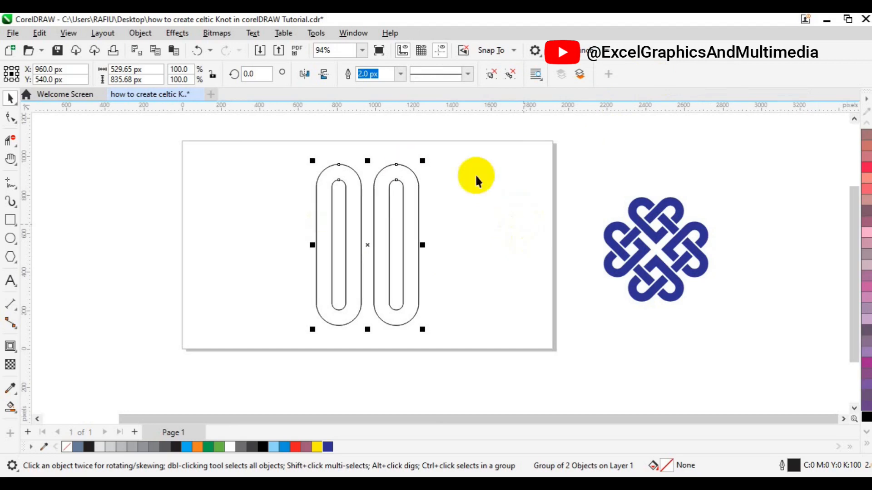
Step: Create a copy of the paired loops rotated 90 degrees over the original
double_click(245, 73)
type("45")
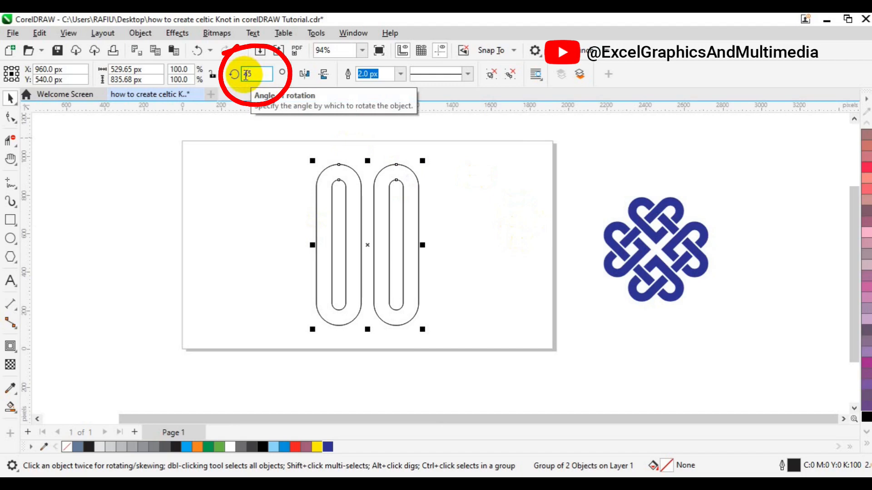
key("Return")
type("90")
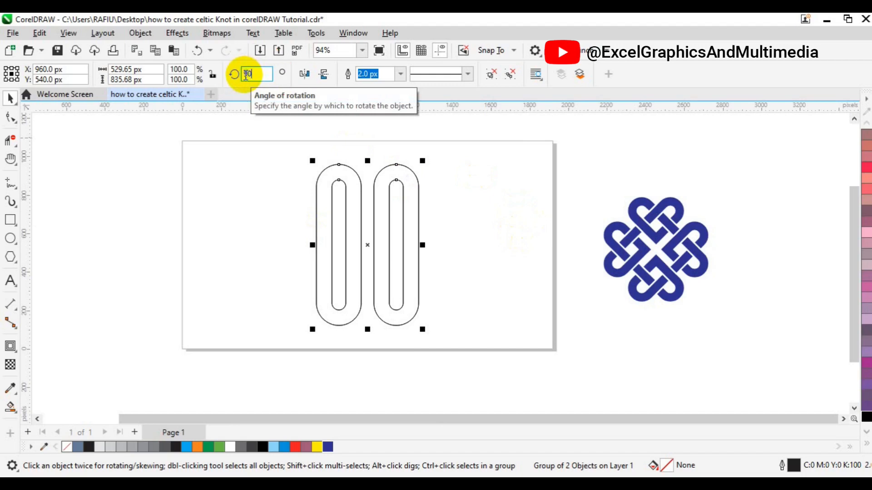
key("Return")
Step: Select all the loops, group them and rotate the group 45 degrees
left_click_drag(250, 141, 494, 334)
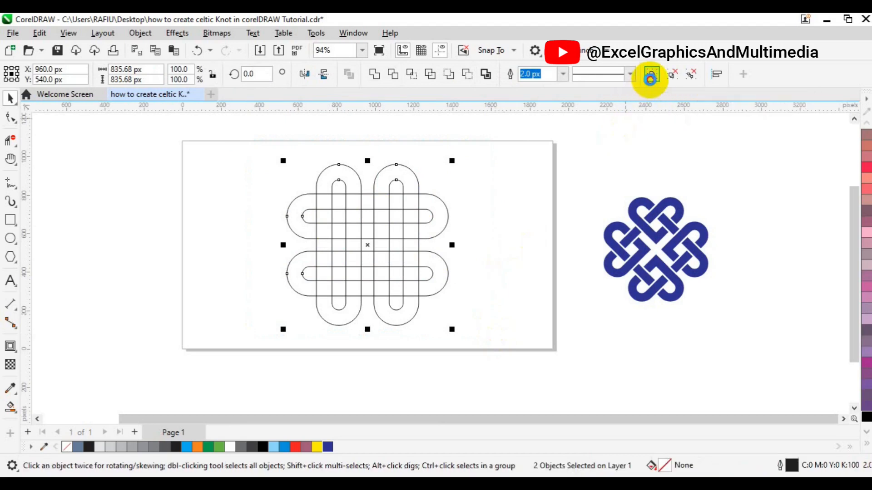
left_click(650, 77)
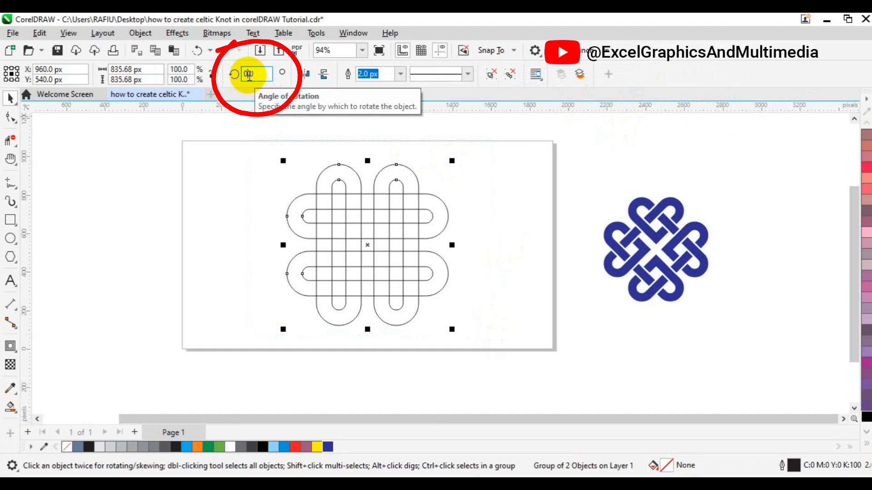
double_click(250, 74)
type("45")
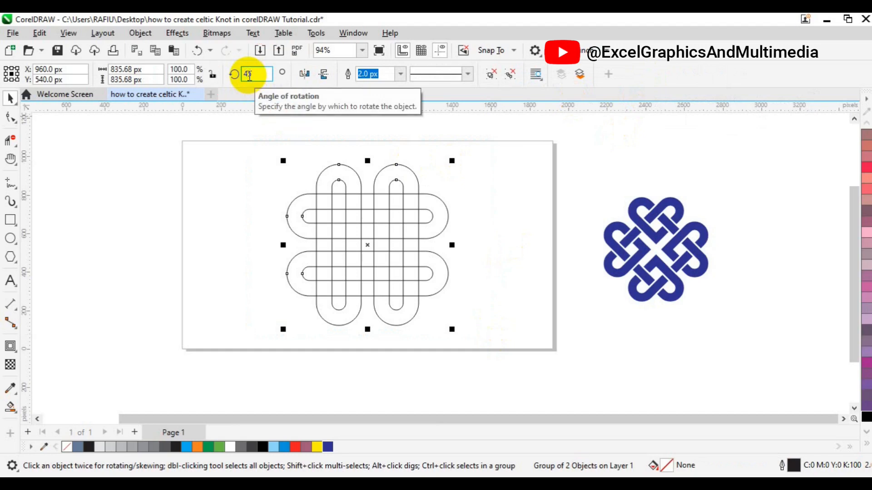
key("Return")
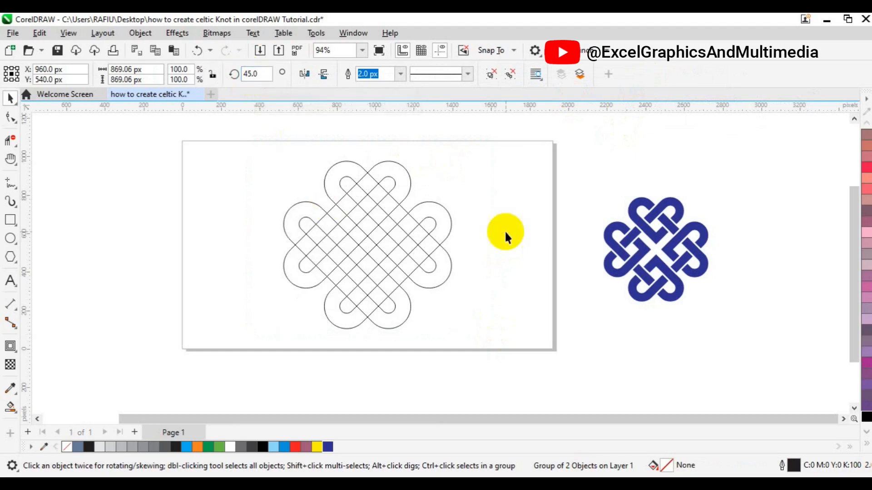
left_click(309, 304)
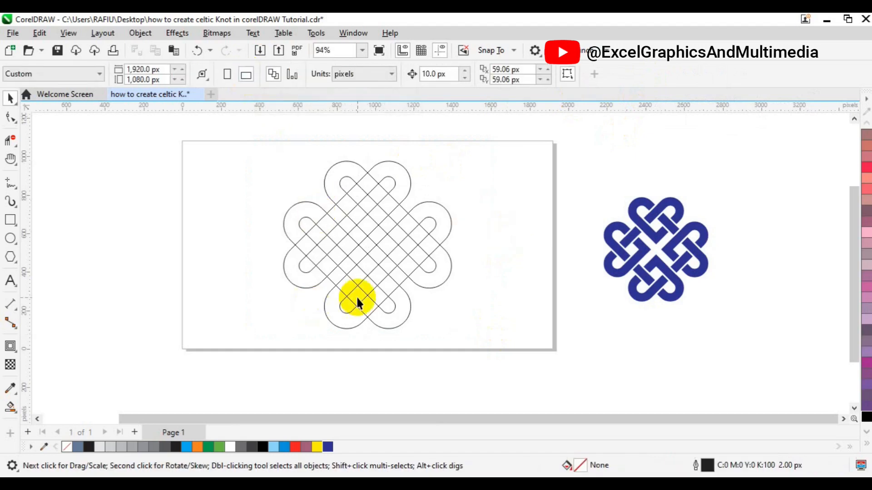
key("ctrl+z")
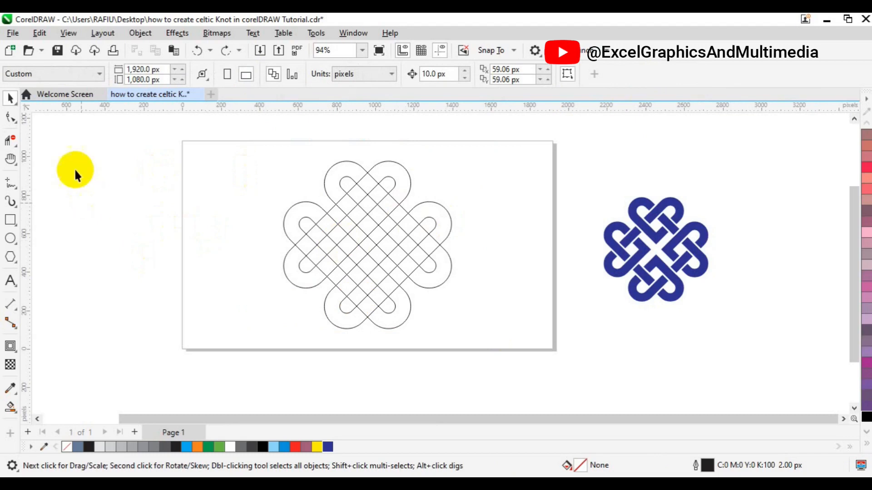
Step: Use Virtual Segment Delete to remove crossing segments in the upper and right loops to form the over-under weave
left_click(14, 143)
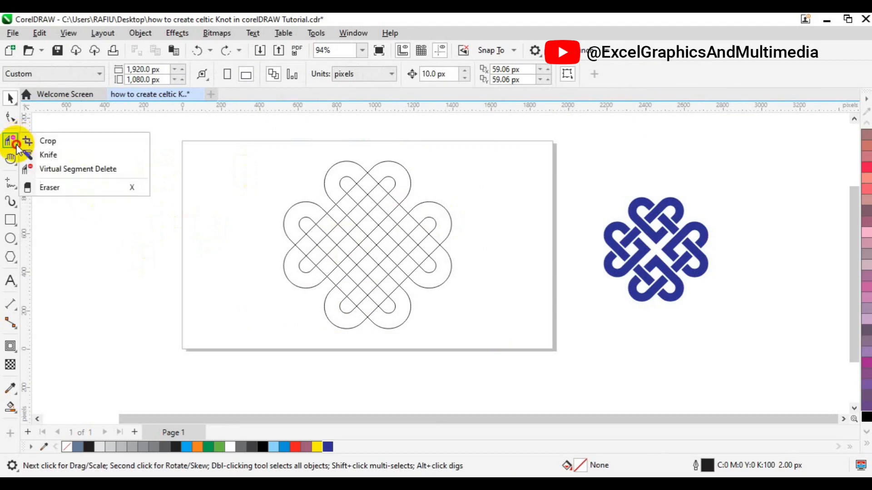
left_click(69, 170)
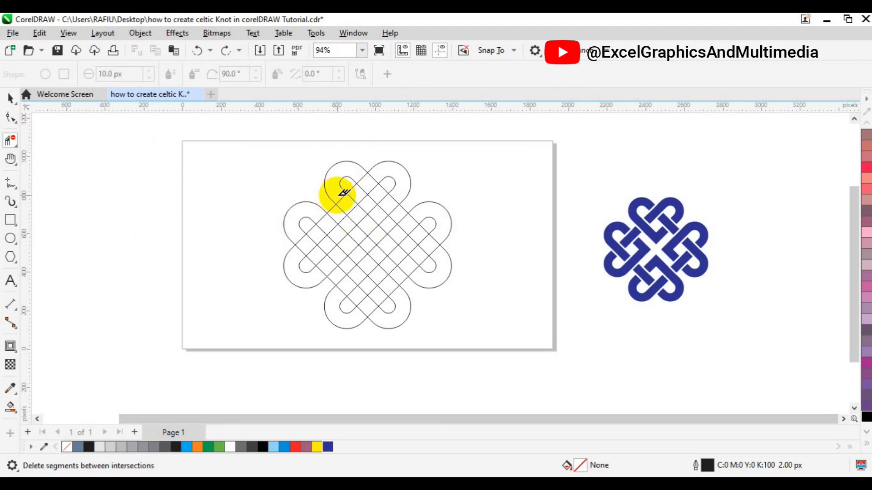
mouse_move(337, 196)
left_mouse_down()
mouse_move(367, 228)
mouse_move(376, 213)
left_mouse_up()
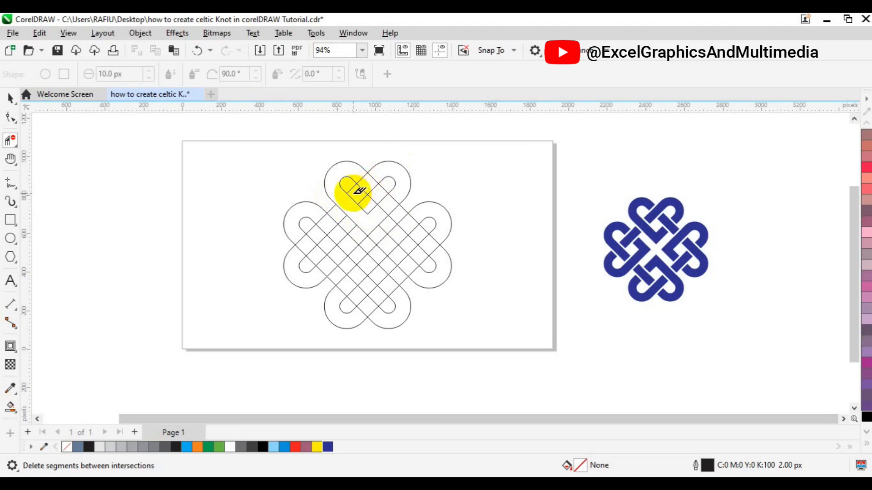
left_click_drag(359, 190, 388, 169)
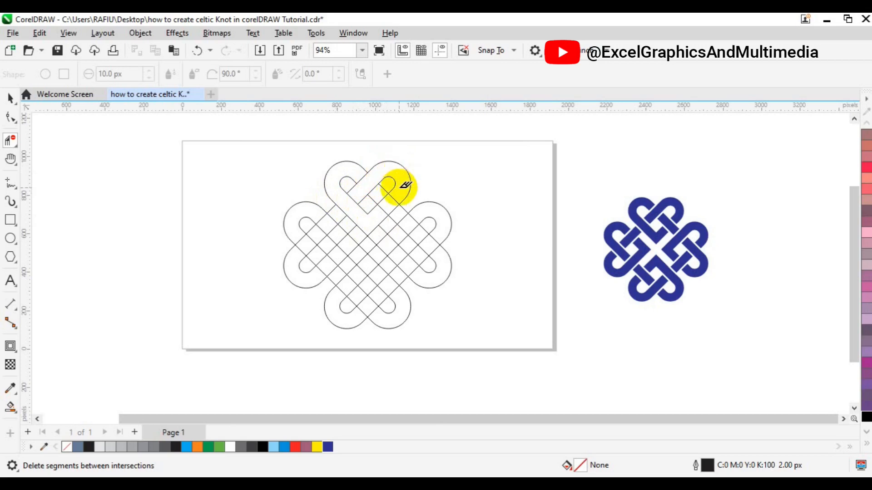
left_click(378, 191)
left_click_drag(381, 190, 403, 212)
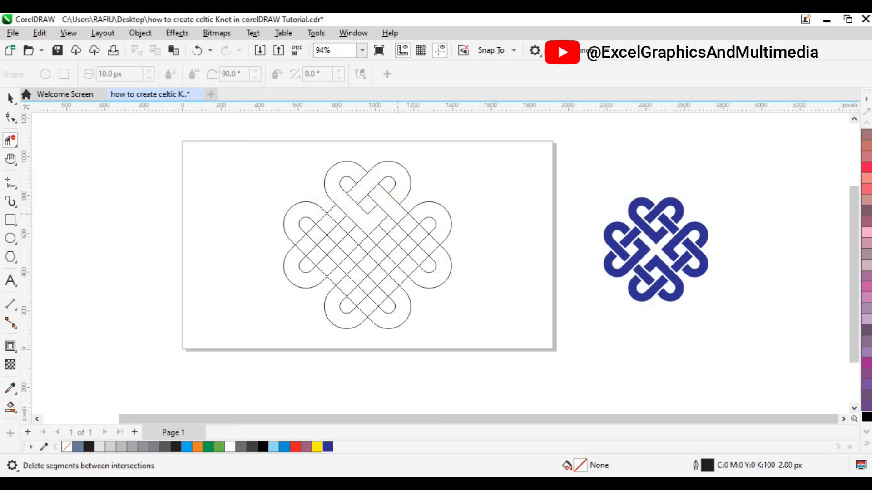
left_click_drag(388, 250, 410, 215)
left_click(425, 209)
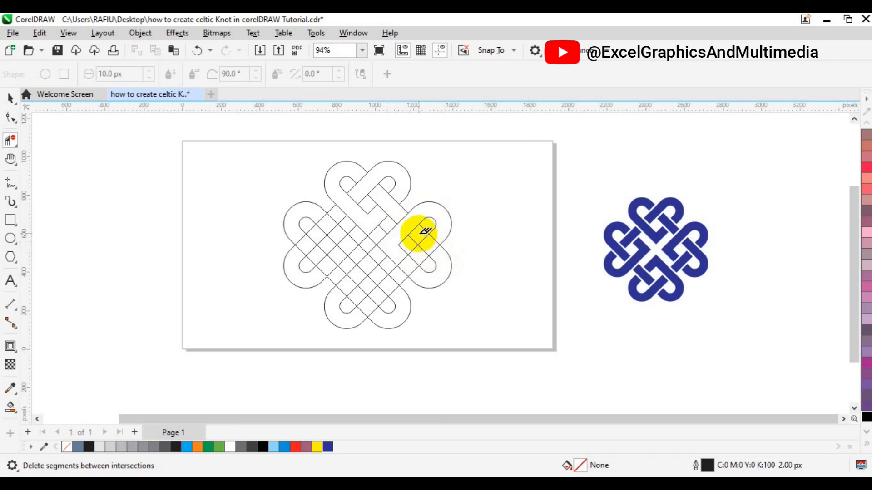
Step: Remove the crossing segments in the lower and left loops with Virtual Segment Delete to complete the interlacing
left_click_drag(419, 234, 445, 267)
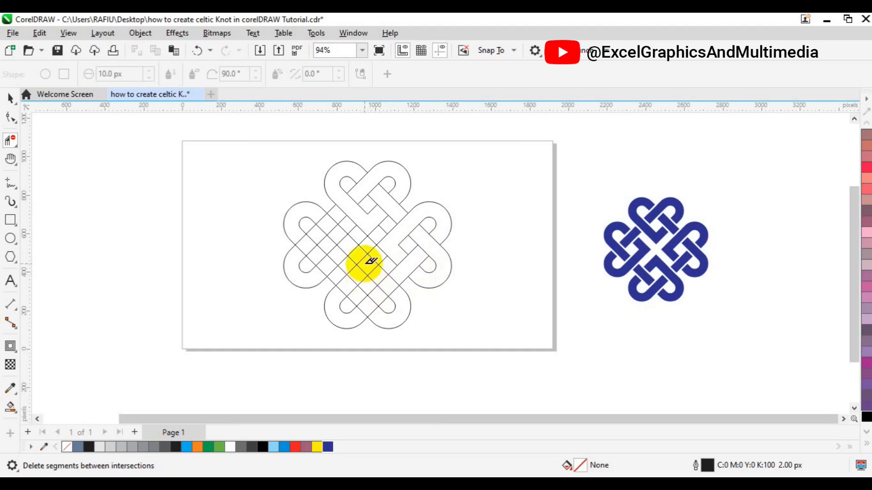
left_click_drag(364, 263, 400, 297)
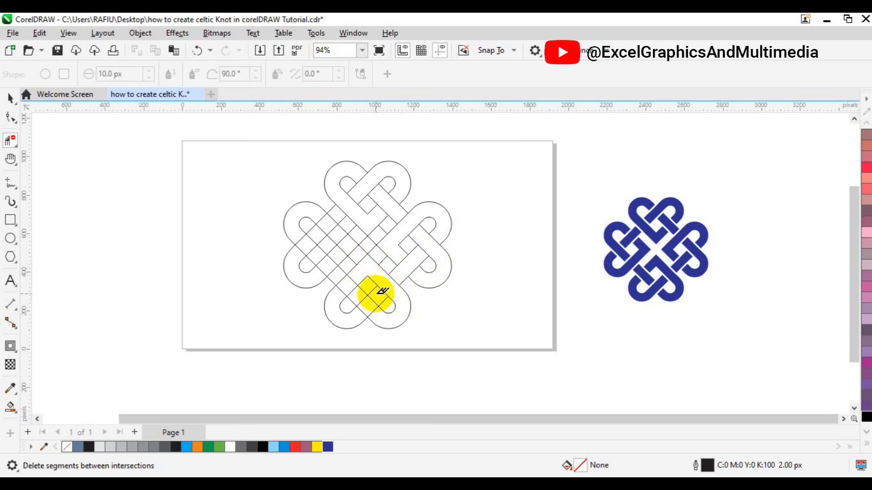
left_click_drag(376, 294, 354, 318)
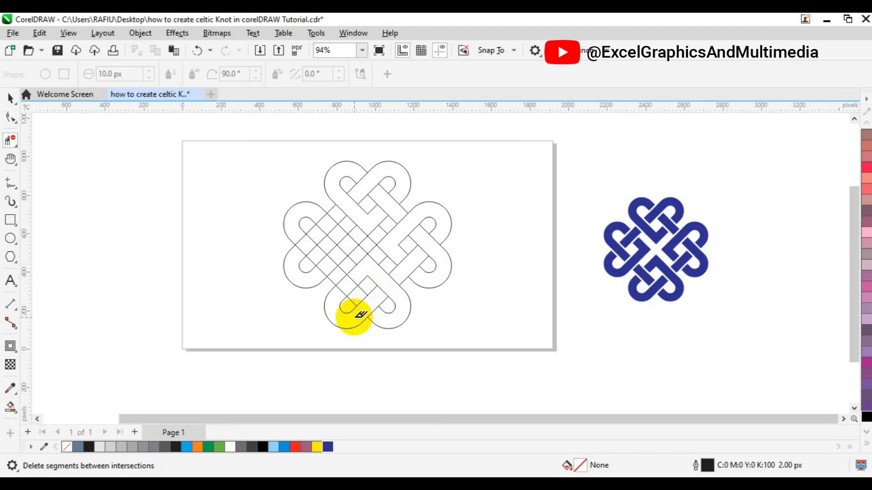
left_click_drag(343, 283, 324, 266)
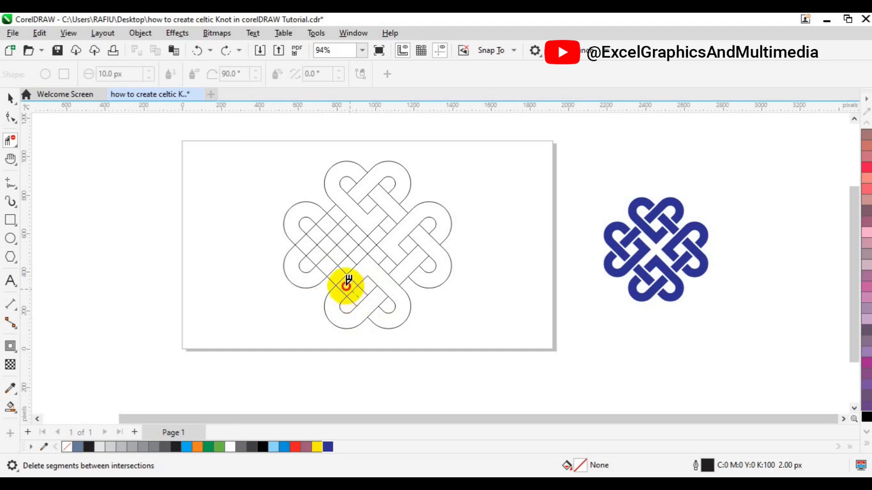
left_click(342, 277)
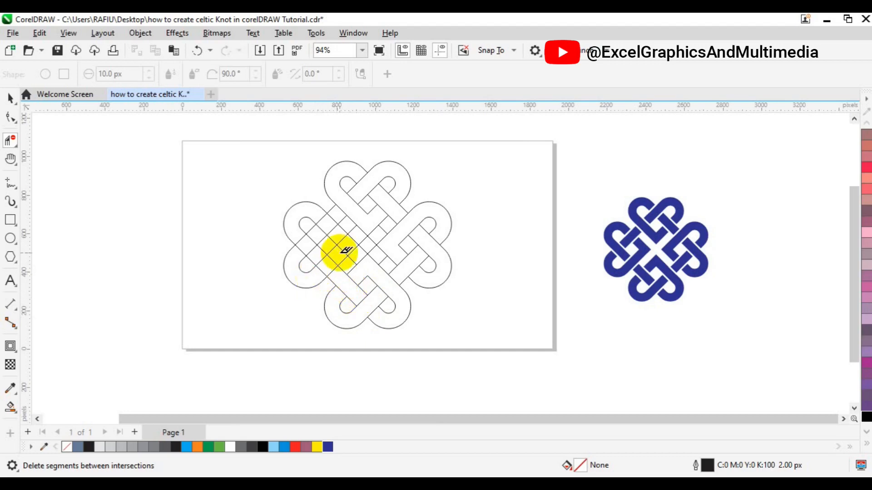
left_click_drag(348, 246, 314, 281)
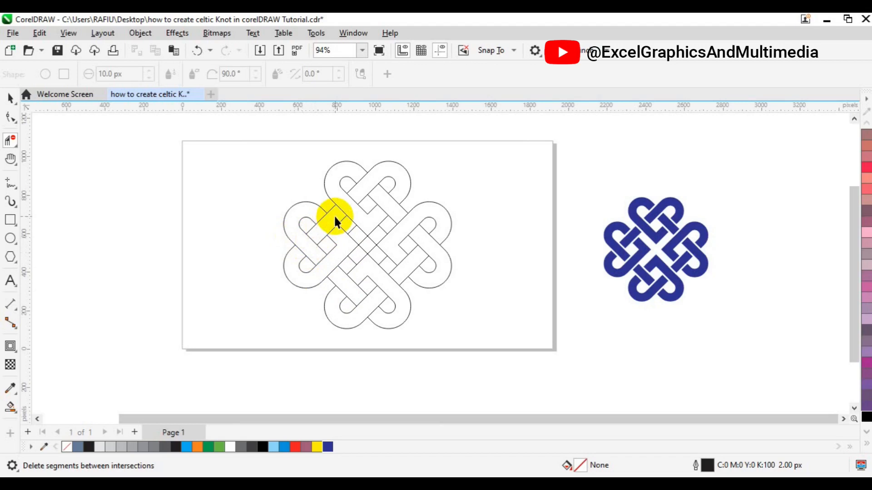
key("space")
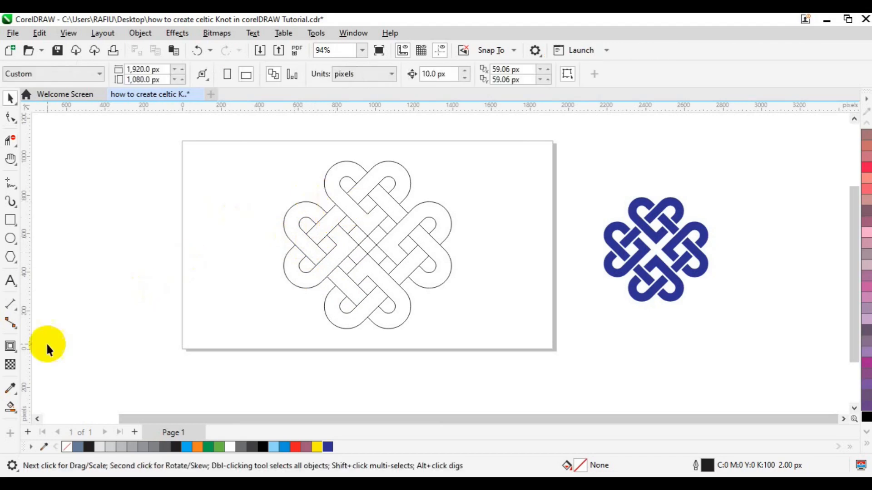
Step: Fill the lower and right bands of the knot with Smart Fill
left_click(17, 411)
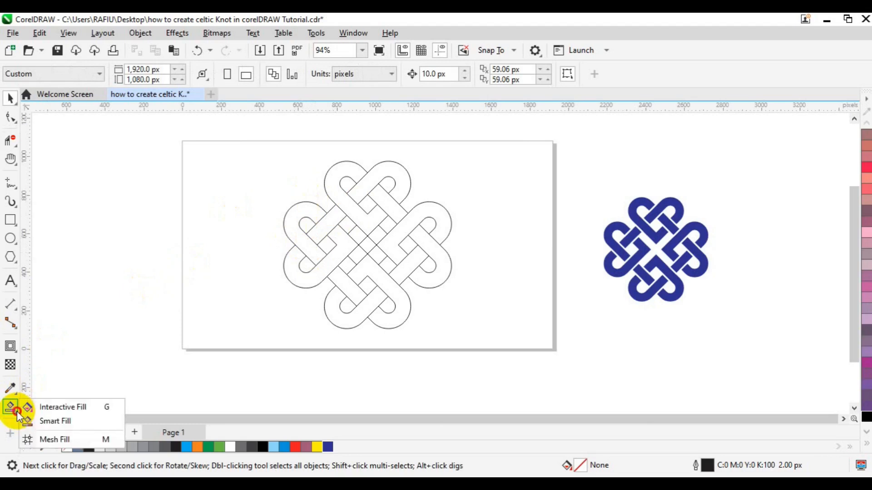
left_click(67, 421)
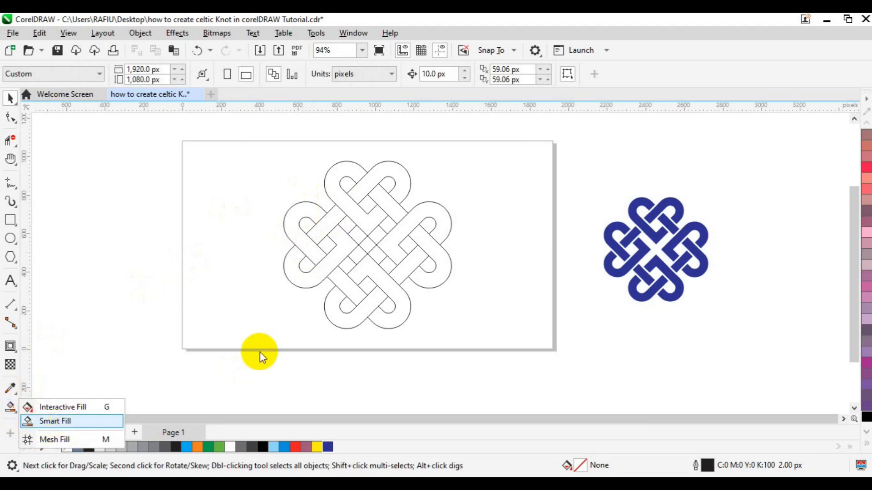
left_click(352, 313)
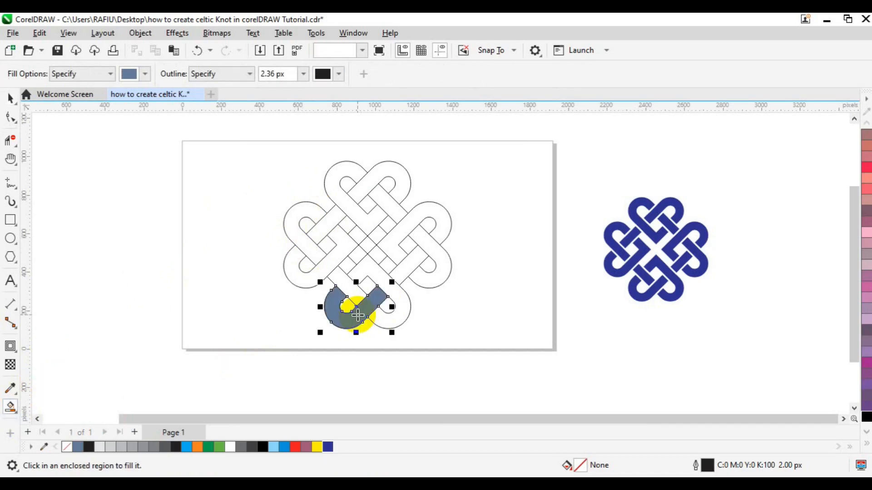
left_click(401, 297)
left_click(412, 258)
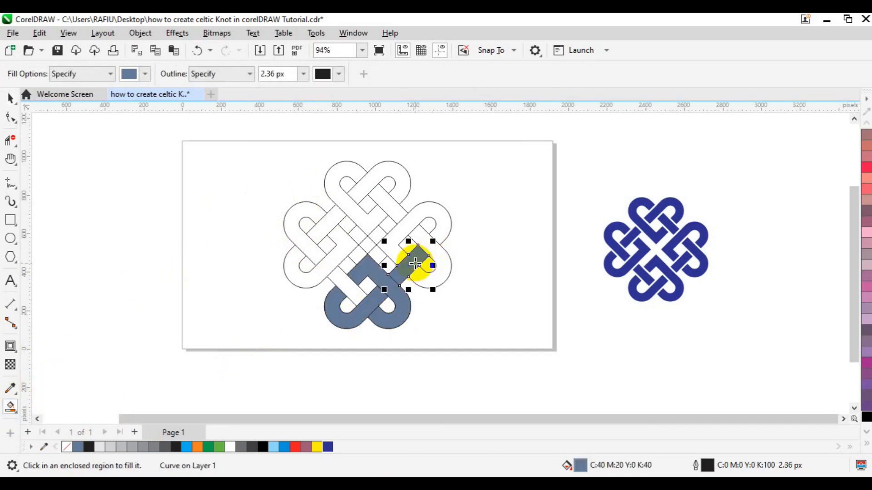
left_click(440, 252)
left_click(408, 202)
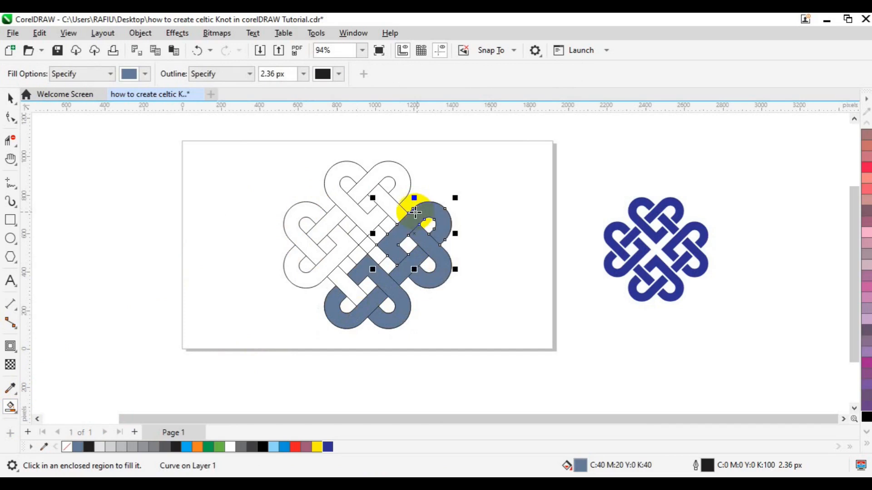
left_click(397, 212)
Step: Fill the upper and left bands of the knot with Smart Fill
left_click(387, 171)
left_click(342, 203)
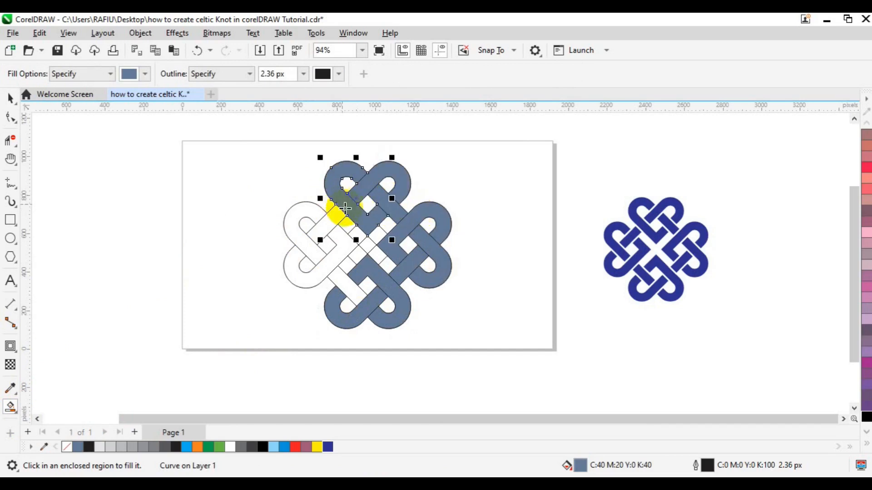
left_click(347, 241)
left_click(312, 212)
left_click(326, 221)
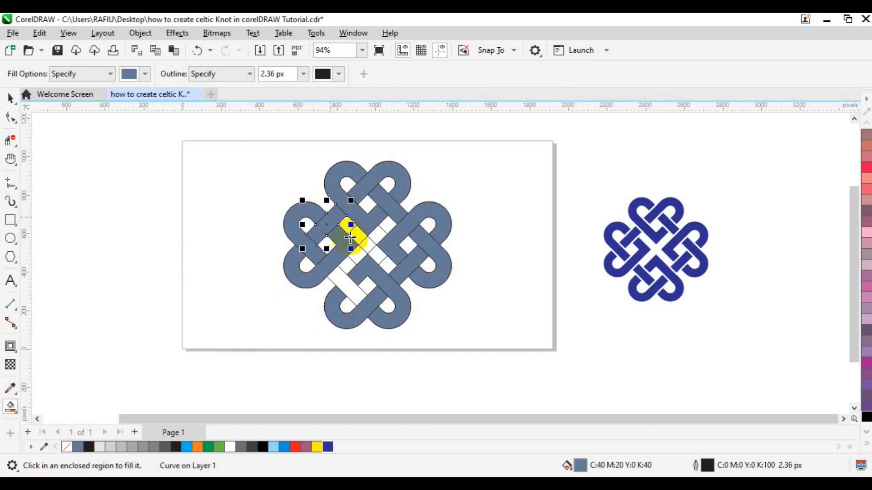
left_click(353, 289)
key("space")
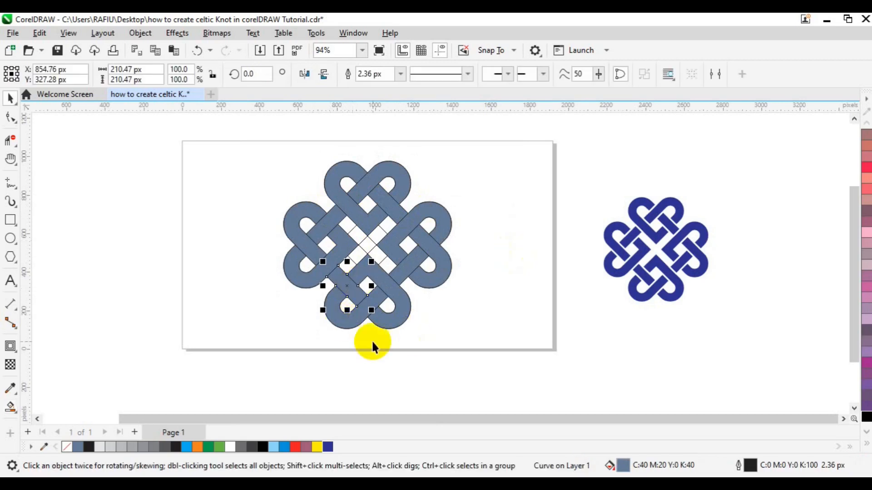
Step: Select all the Smart Fill shapes that make up the knot
left_click(350, 325, "shift")
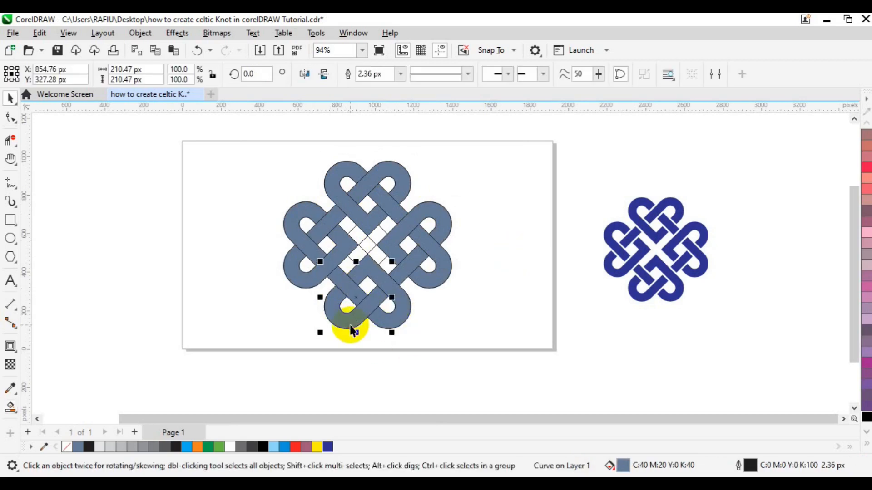
left_click(394, 321, "shift")
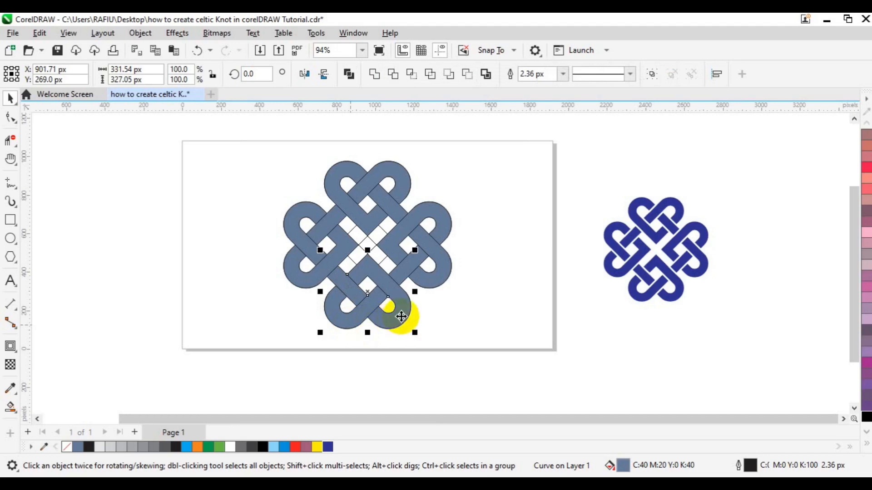
left_click(445, 268, "shift")
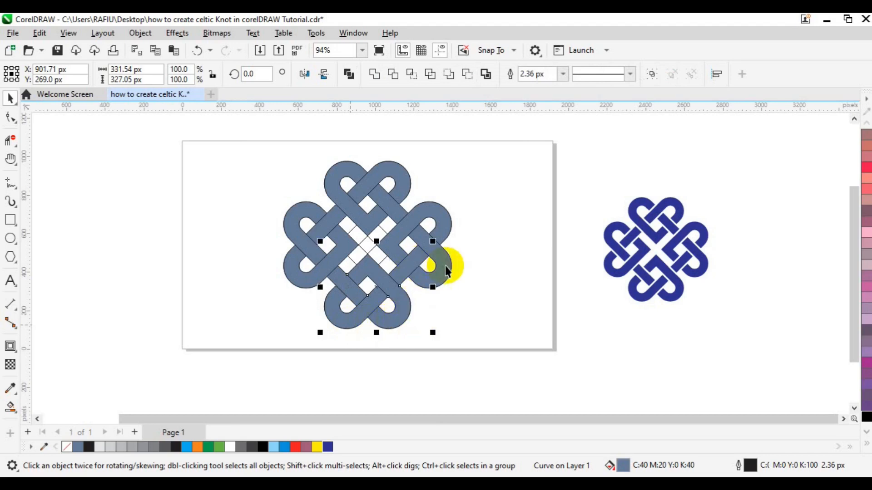
left_click(433, 210, "shift")
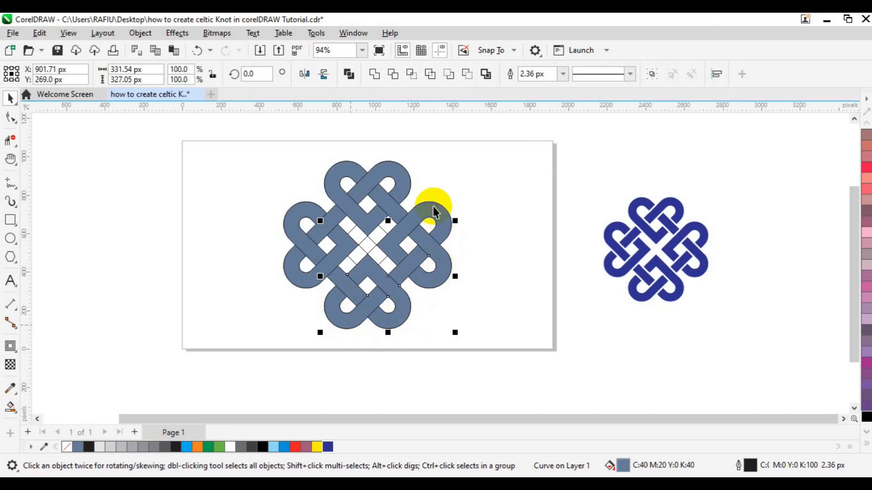
left_click(407, 186, "shift")
left_click(354, 176, "shift")
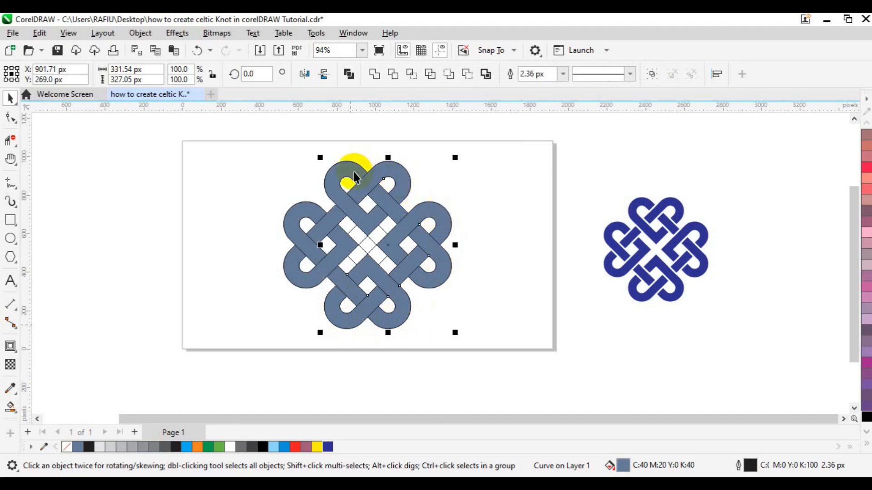
left_click(291, 270, "shift")
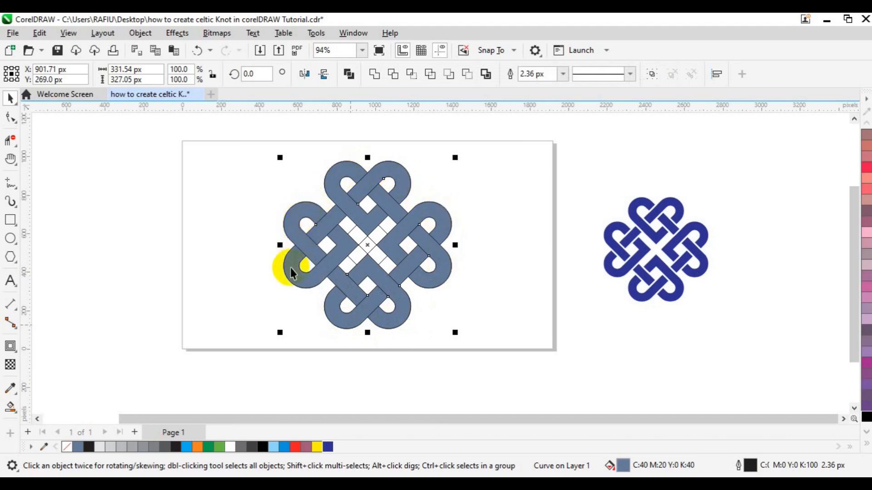
left_click_drag(291, 268, 395, 278)
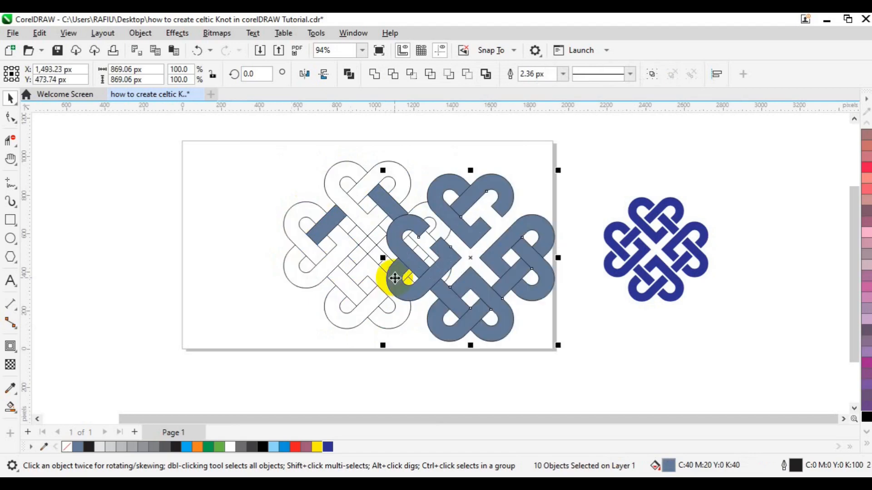
key("ctrl+z")
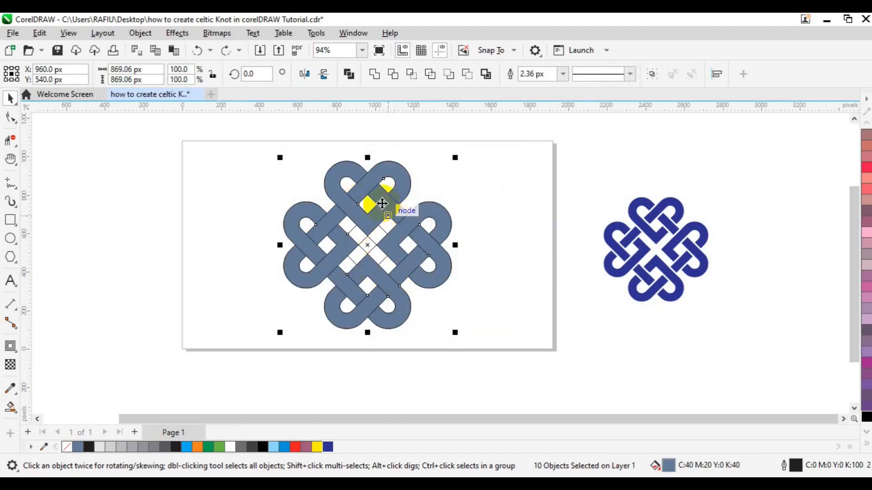
left_click_drag(328, 222, 471, 225)
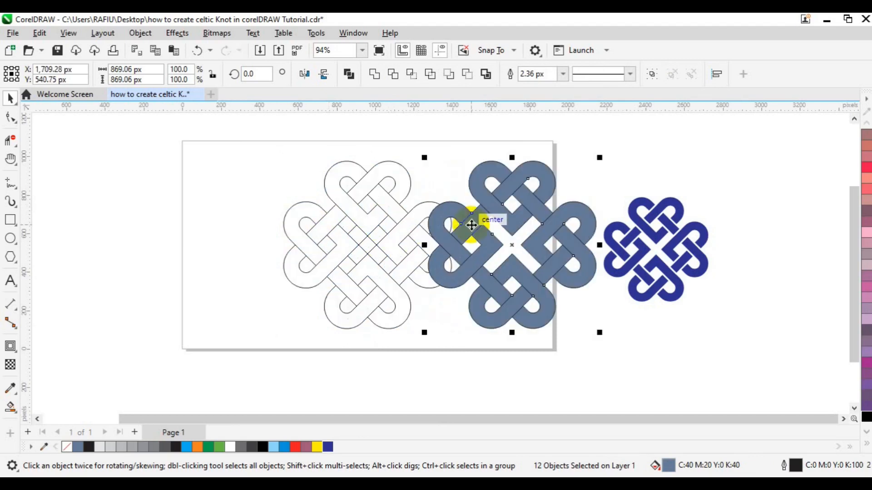
key("ctrl+z")
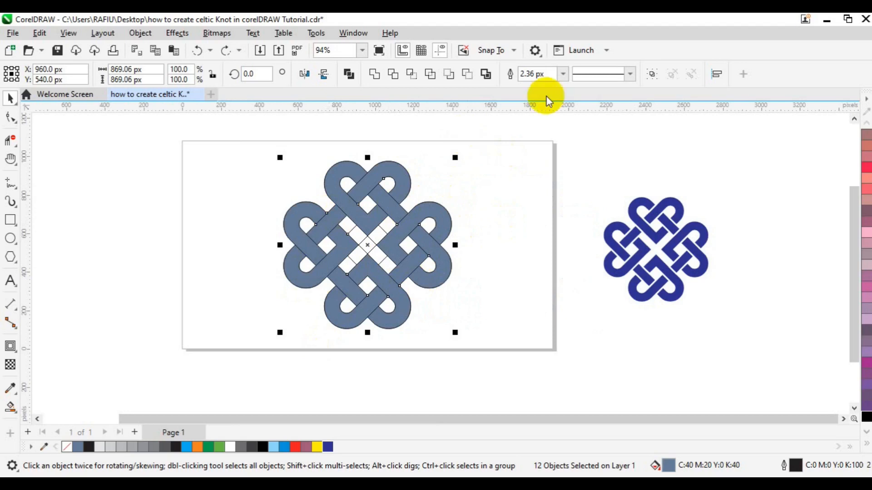
Step: Give the selected knot shapes a 5.0 px white outline and a dark blue fill
left_click(563, 75)
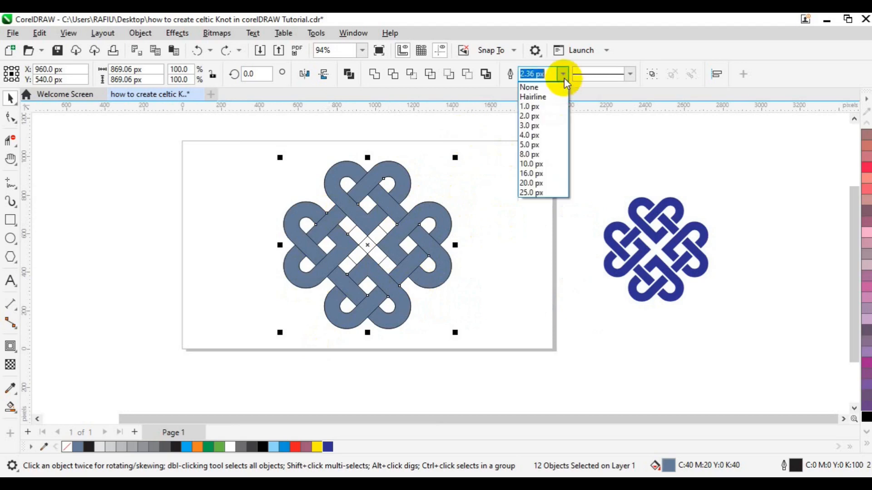
left_click(546, 146)
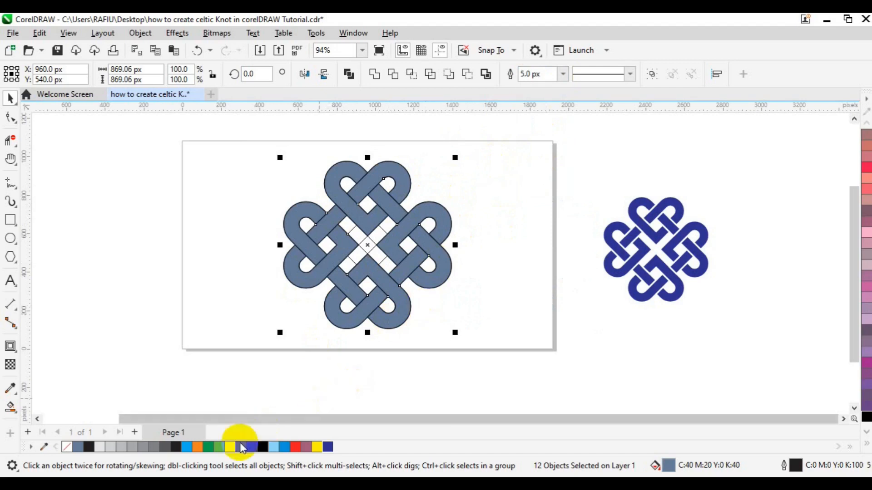
right_click(232, 448)
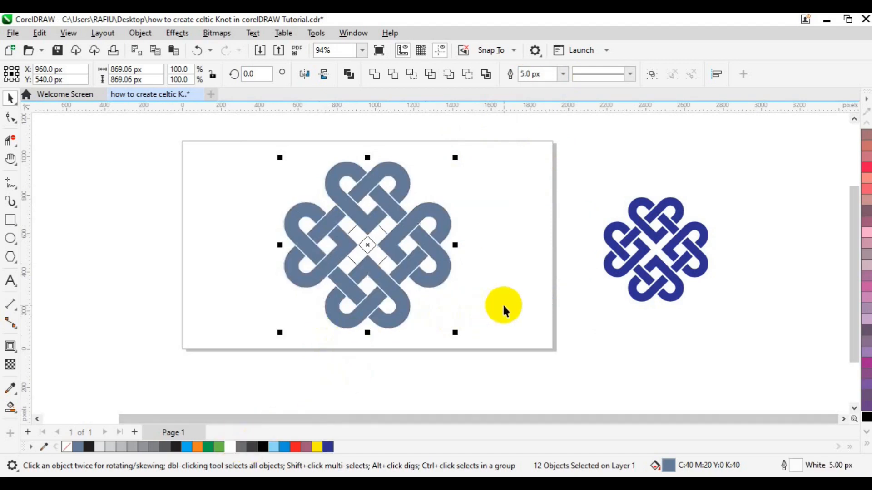
left_click(328, 448)
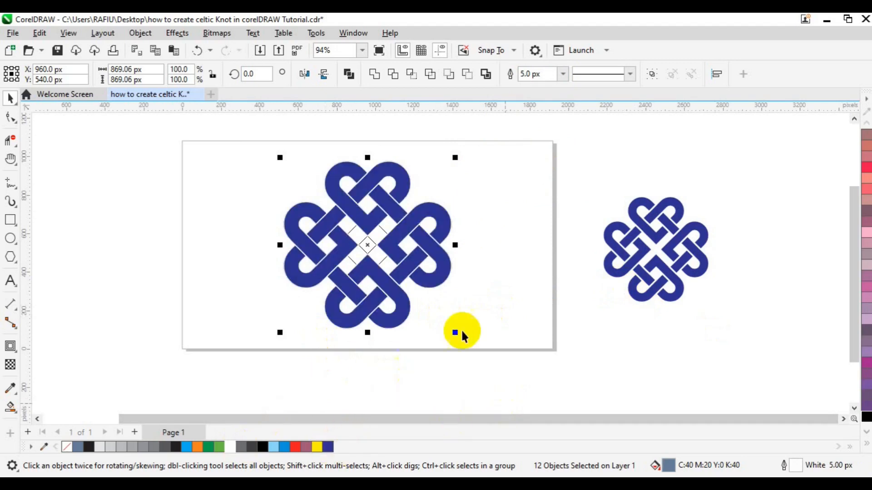
Step: Group the twelve knot shapes and move the group off the page to the left
left_click(652, 75)
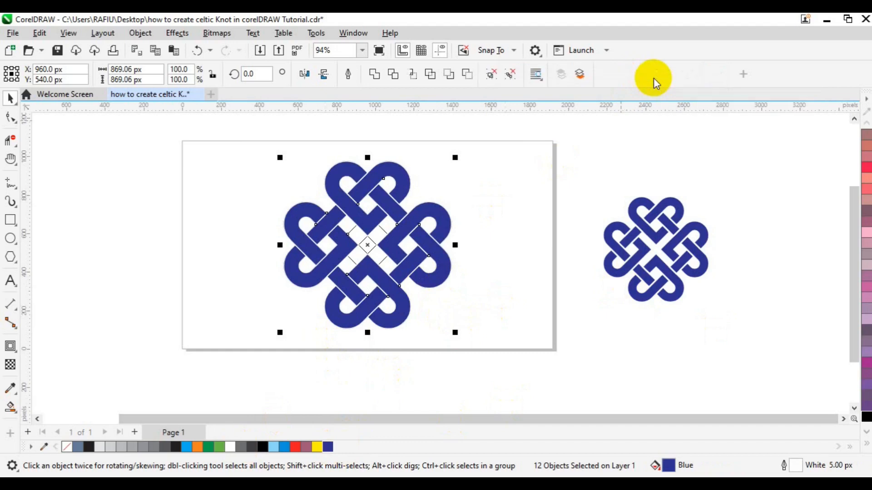
left_click_drag(368, 250, 138, 268)
Step: Select and delete the leftover construction outlines remaining on the page
left_click(268, 176)
left_click_drag(267, 145, 489, 343)
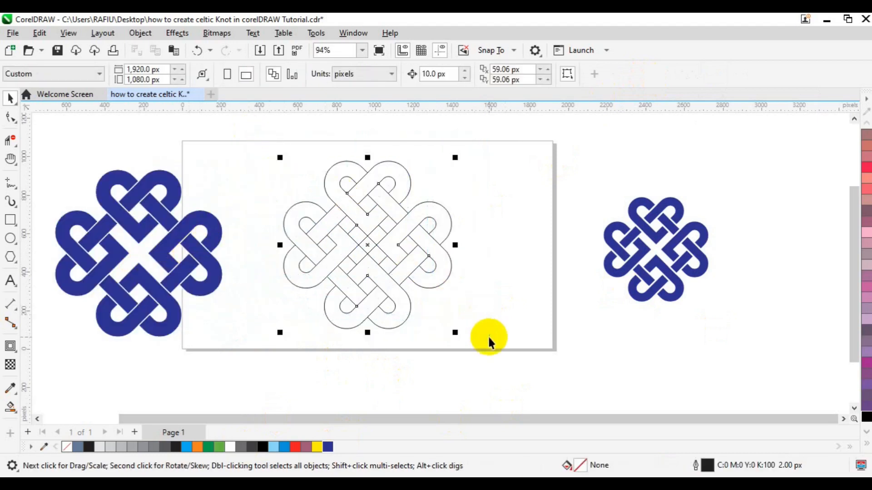
key("Delete")
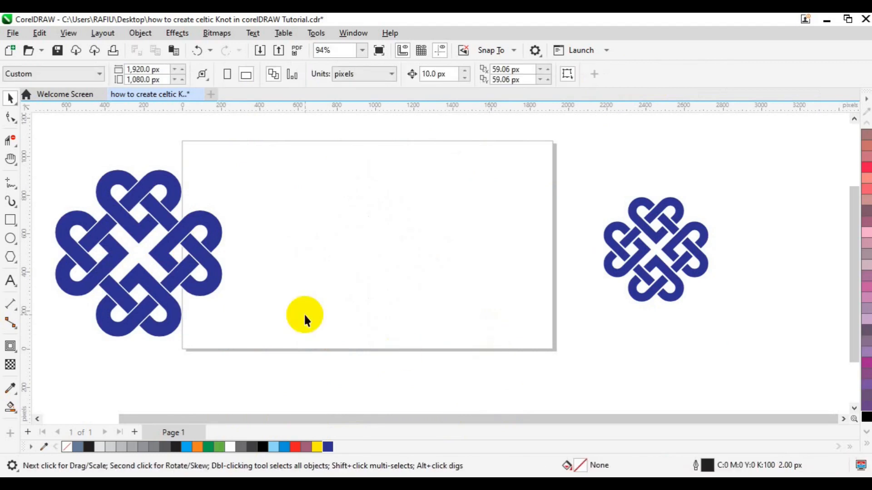
Step: Center the knot group on the page and scale it down proportionally from its corner
left_click(173, 313)
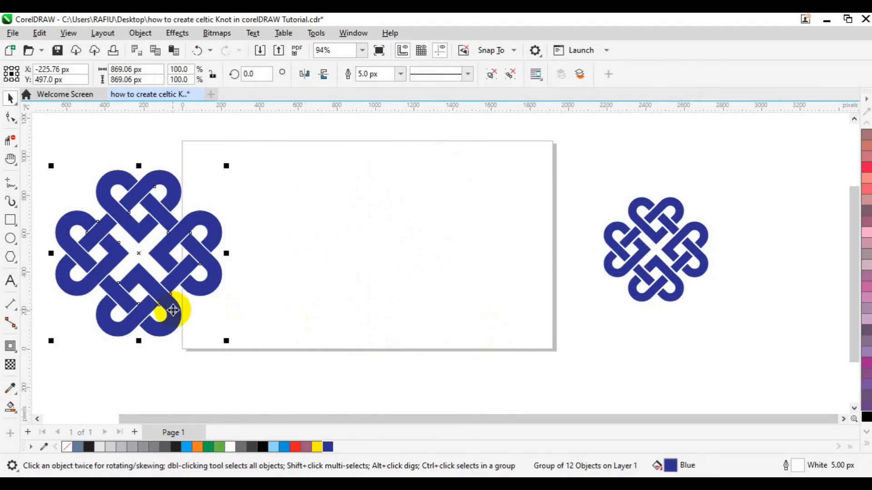
key("p")
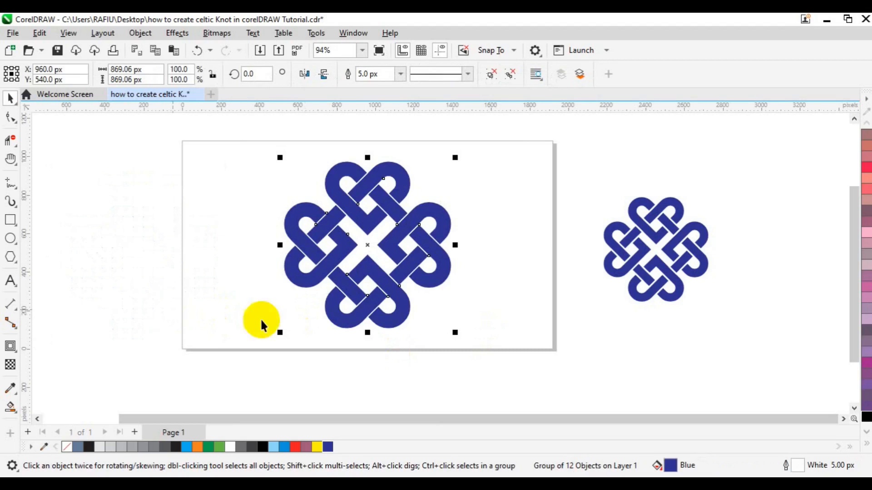
left_click_drag(455, 332, 426, 298)
left_click(479, 299)
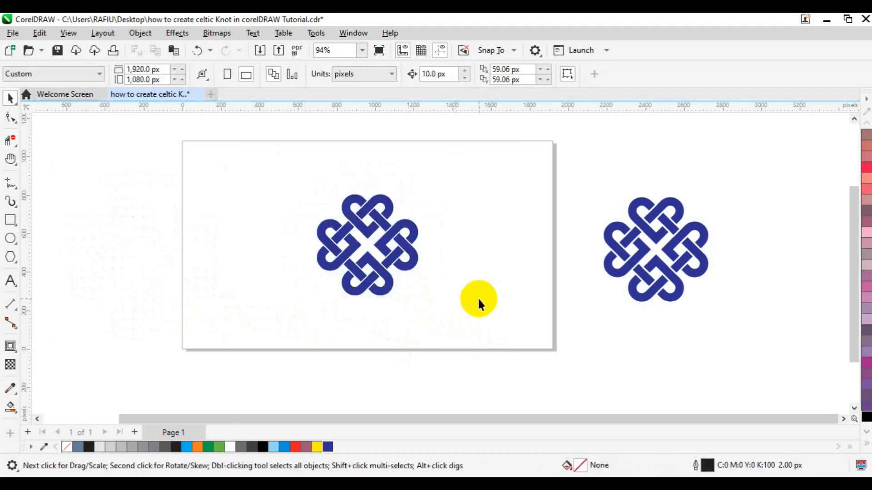